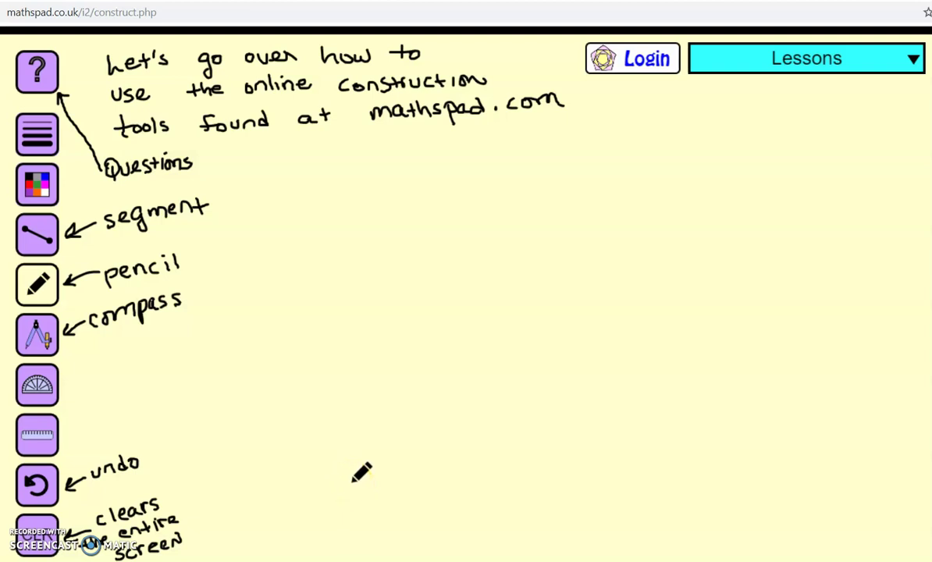
Select the Segment tool in the left toolbar instead of the pencil
{"action": "left_click", "coordinate": [346, 482]}
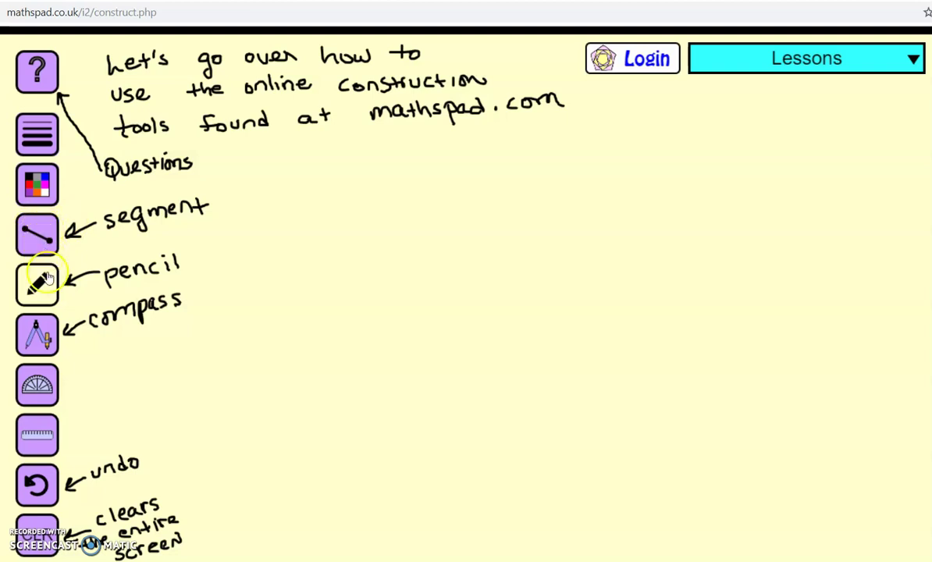
Draw a horizontal segment and a rising arm from its left end, then undo the arm
{"action": "left_click", "coordinate": [40, 242]}
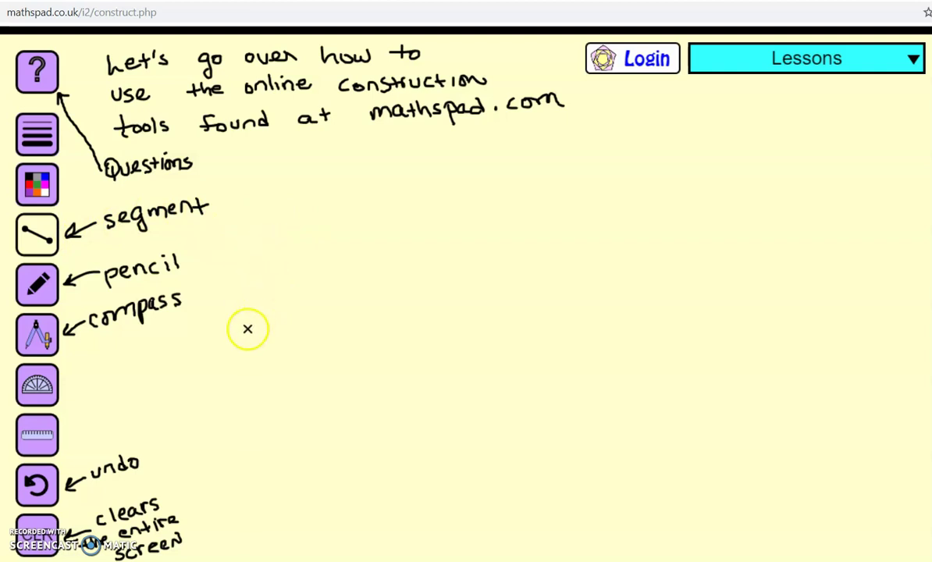
{"action": "left_click_drag", "start_coordinate": [250, 332], "coordinate": [550, 331]}
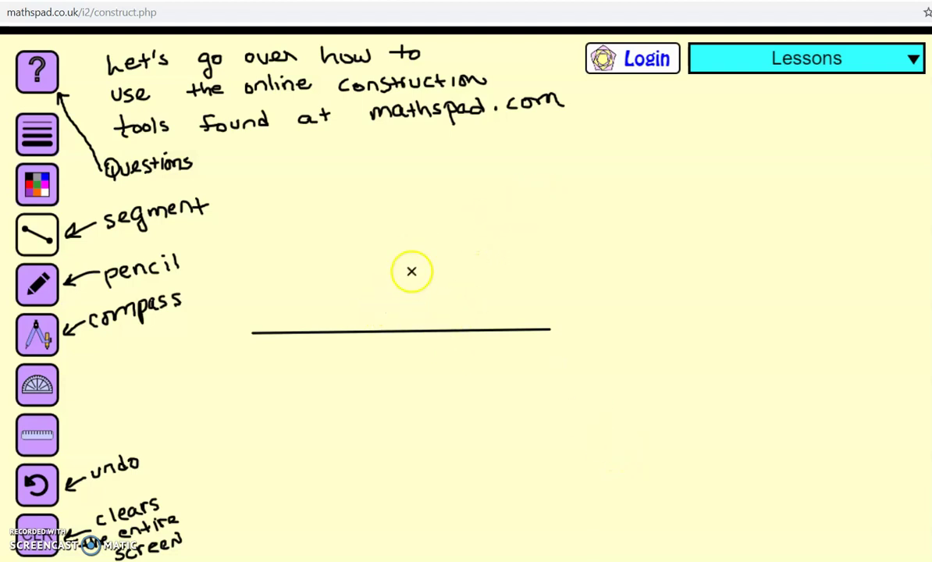
{"action": "left_click_drag", "start_coordinate": [264, 322], "coordinate": [480, 195]}
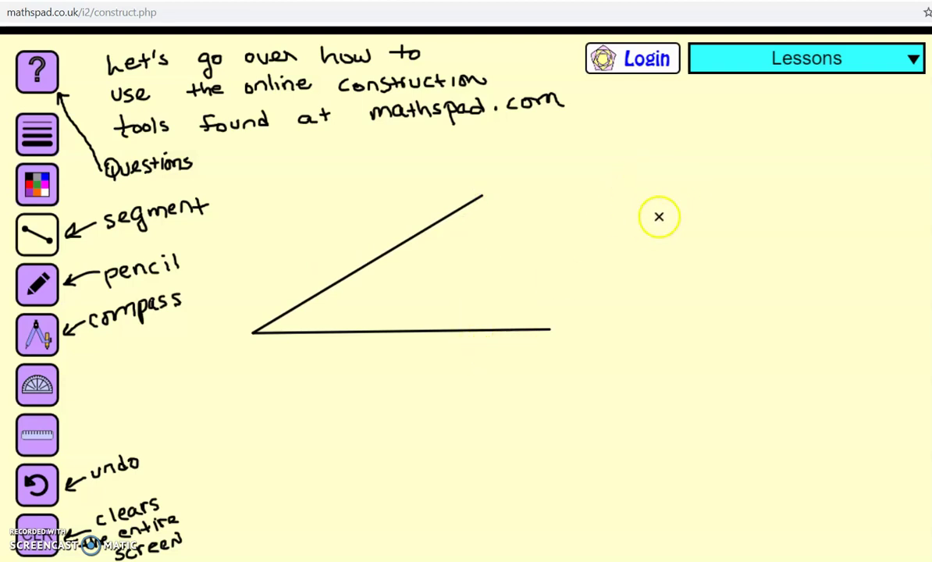
{"action": "left_click", "coordinate": [48, 242]}
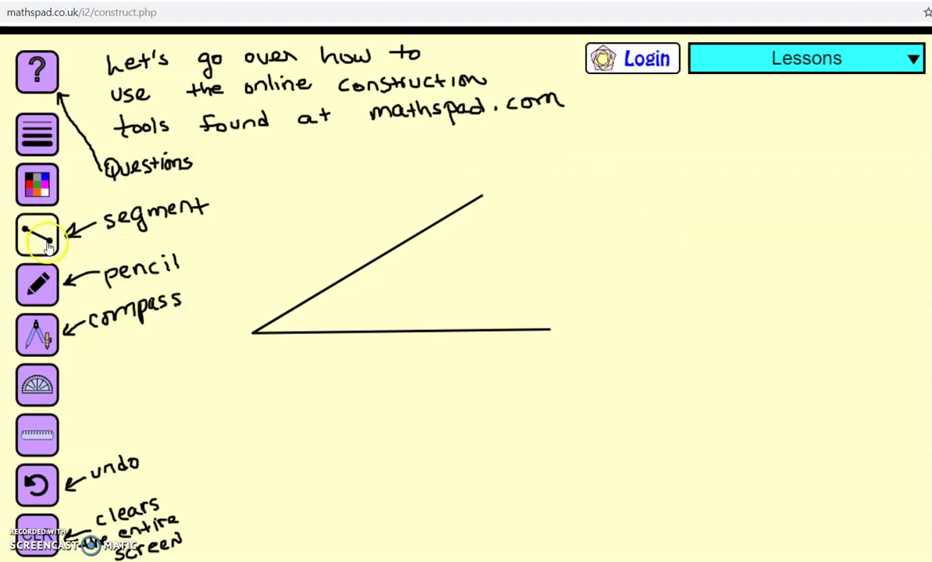
Undo the leftover segments until only the handwritten tool notes remain
{"action": "left_click", "coordinate": [48, 485]}
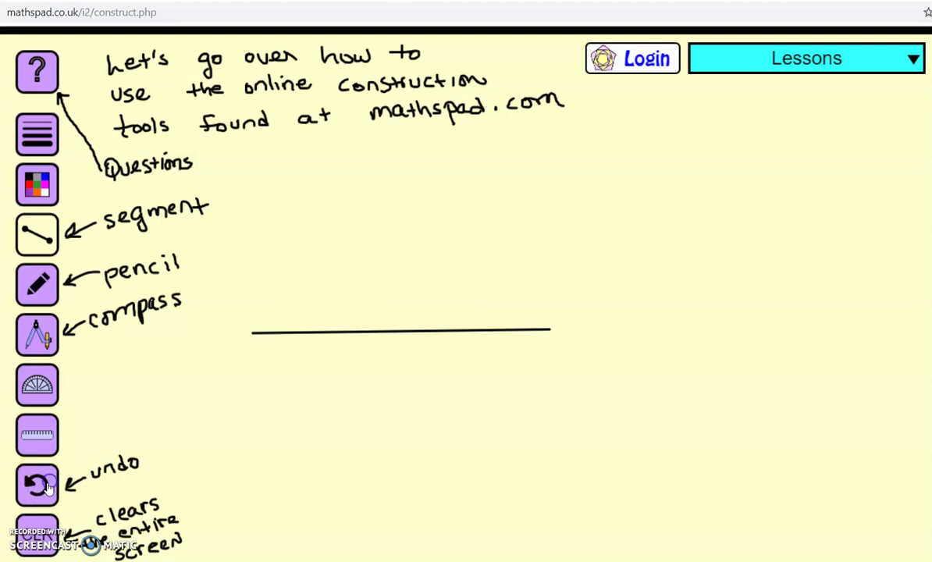
{"action": "left_click", "coordinate": [41, 486]}
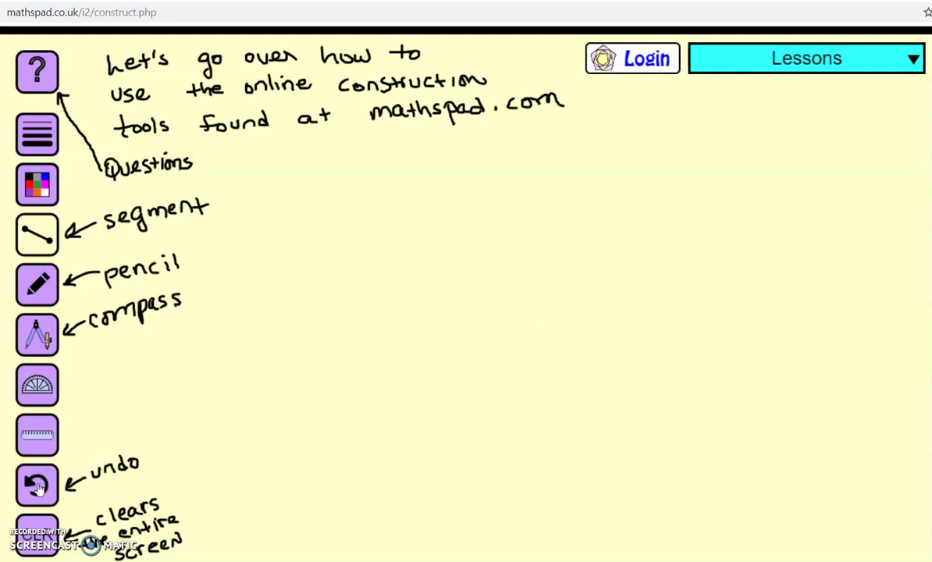
With the Pencil tool, handwrite 'Hi' and a smiley face with eyes and smile beside it
{"action": "left_click", "coordinate": [37, 292]}
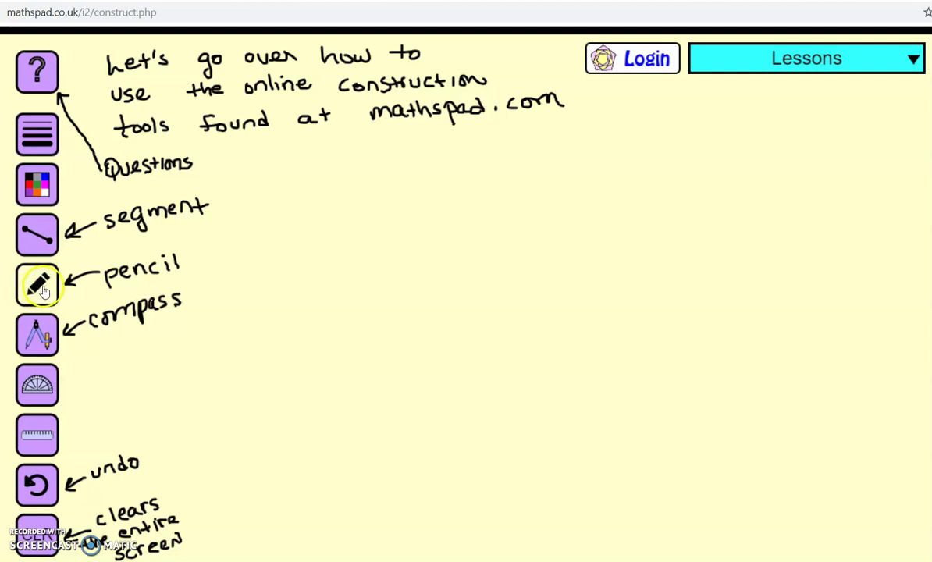
{"action": "left_click", "coordinate": [40, 303]}
{"action": "left_click_drag", "start_coordinate": [326, 252], "coordinate": [335, 239]}
{"action": "left_click_drag", "start_coordinate": [348, 234], "coordinate": [347, 248]}
{"action": "left_click", "coordinate": [348, 229]}
{"action": "left_click_drag", "start_coordinate": [387, 206], "coordinate": [382, 222]}
{"action": "left_click_drag", "start_coordinate": [396, 215], "coordinate": [403, 230]}
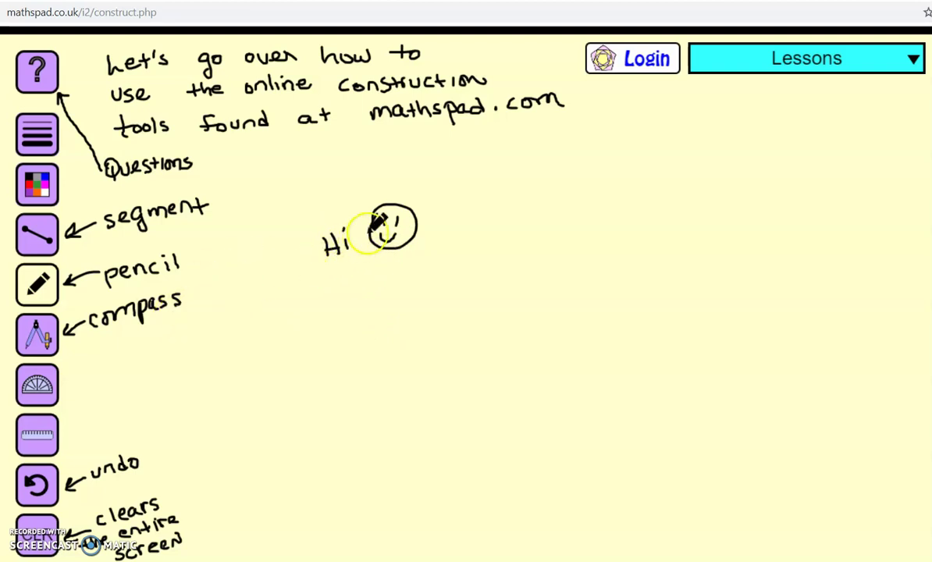
Undo seven strokes: the smiley's mouth, eye and circle, then the i and every stroke of the H
{"action": "left_click", "coordinate": [43, 487]}
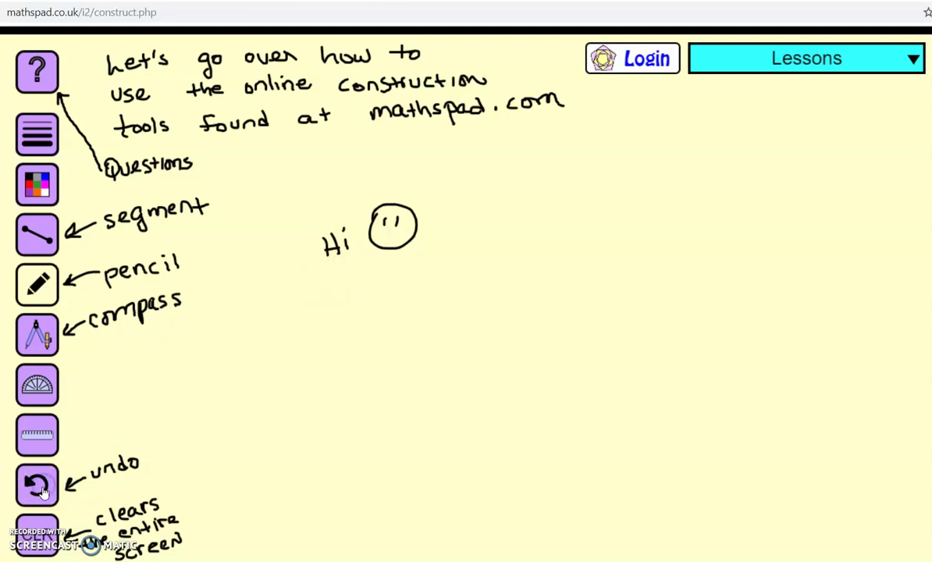
{"action": "left_click", "coordinate": [43, 488]}
{"action": "left_click", "coordinate": [43, 489]}
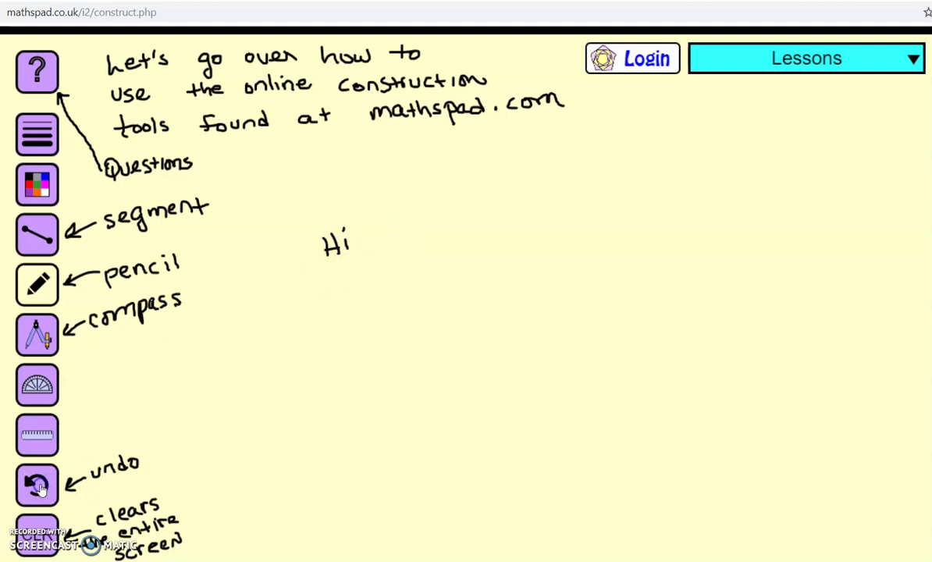
{"action": "left_click", "coordinate": [43, 486]}
{"action": "left_click", "coordinate": [44, 487]}
{"action": "left_click", "coordinate": [45, 486]}
{"action": "left_click", "coordinate": [47, 487]}
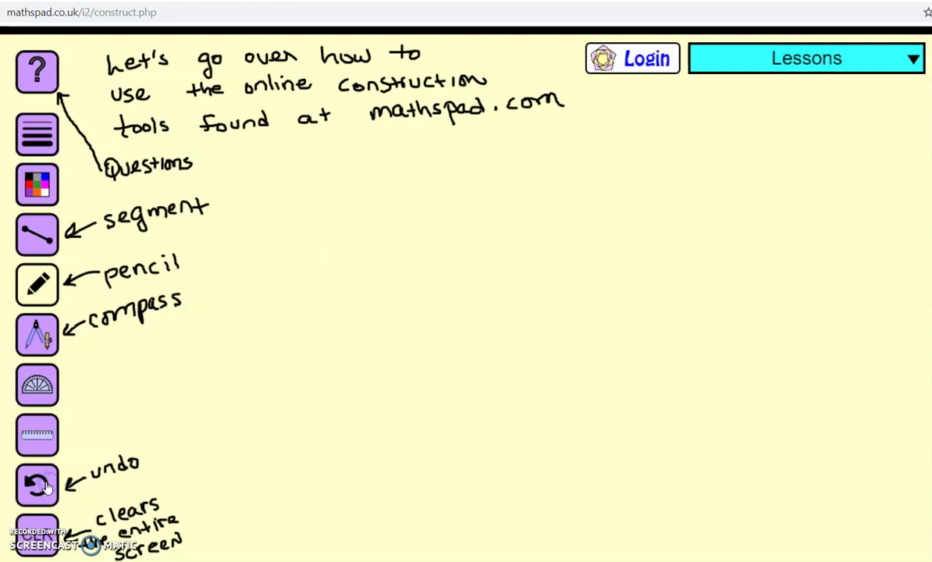
Bring out the compasses, shift them slightly left, and adjust the gap between the legs
{"action": "left_click", "coordinate": [36, 337]}
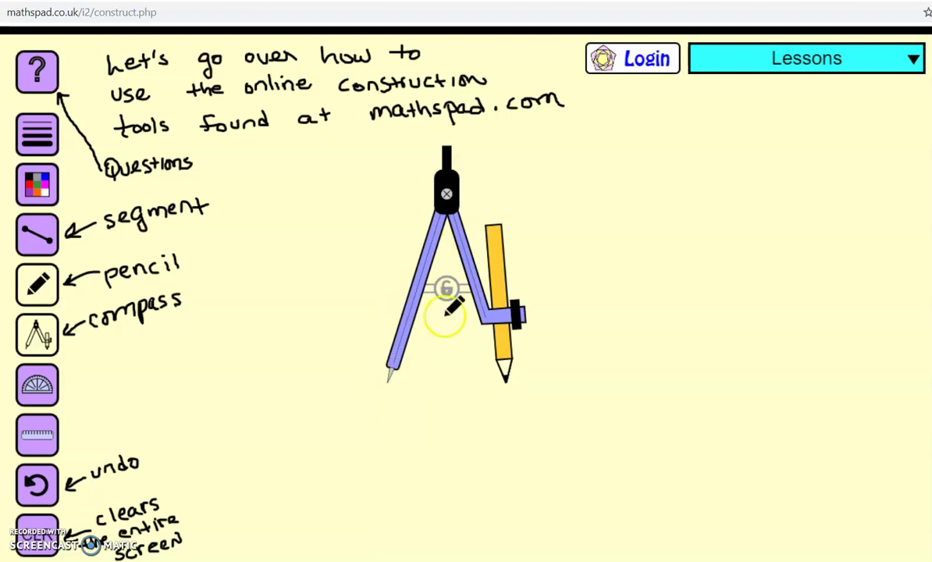
{"action": "mouse_move", "coordinate": [407, 315]}
{"action": "left_mouse_down"}
{"action": "mouse_move", "coordinate": [339, 328]}
{"action": "mouse_move", "coordinate": [505, 283]}
{"action": "mouse_move", "coordinate": [402, 304]}
{"action": "mouse_move", "coordinate": [434, 310]}
{"action": "mouse_move", "coordinate": [505, 266]}
{"action": "mouse_move", "coordinate": [380, 322]}
{"action": "mouse_move", "coordinate": [425, 293]}
{"action": "mouse_move", "coordinate": [420, 320]}
{"action": "mouse_move", "coordinate": [398, 311]}
{"action": "mouse_move", "coordinate": [418, 316]}
{"action": "left_mouse_up"}
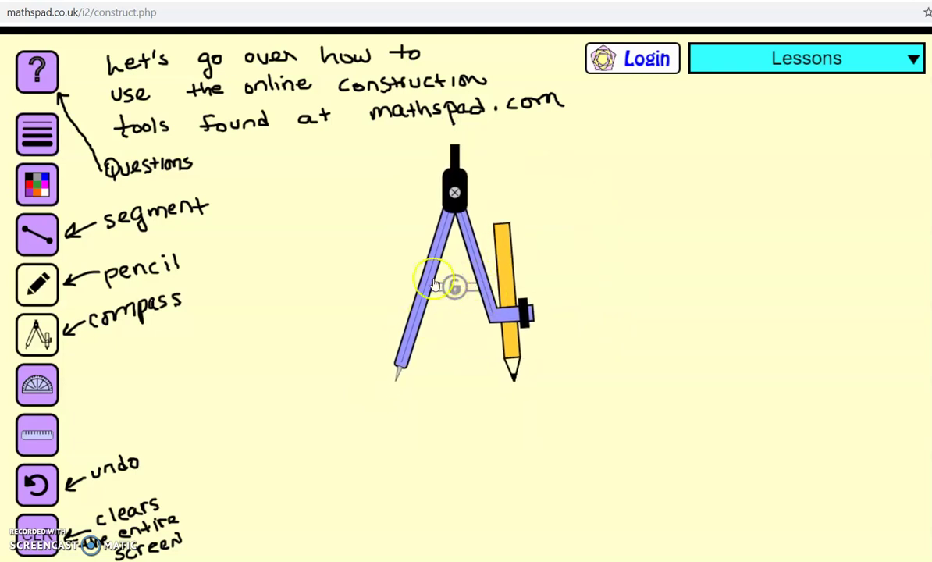
{"action": "mouse_move", "coordinate": [507, 297]}
{"action": "left_mouse_down"}
{"action": "mouse_move", "coordinate": [570, 266]}
{"action": "mouse_move", "coordinate": [485, 307]}
{"action": "mouse_move", "coordinate": [600, 231]}
{"action": "mouse_move", "coordinate": [560, 271]}
{"action": "mouse_move", "coordinate": [490, 297]}
{"action": "left_mouse_up"}
{"action": "mouse_move", "coordinate": [538, 278]}
{"action": "left_mouse_down"}
{"action": "mouse_move", "coordinate": [582, 235]}
{"action": "mouse_move", "coordinate": [569, 262]}
{"action": "mouse_move", "coordinate": [515, 288]}
{"action": "mouse_move", "coordinate": [558, 256]}
{"action": "left_mouse_up"}
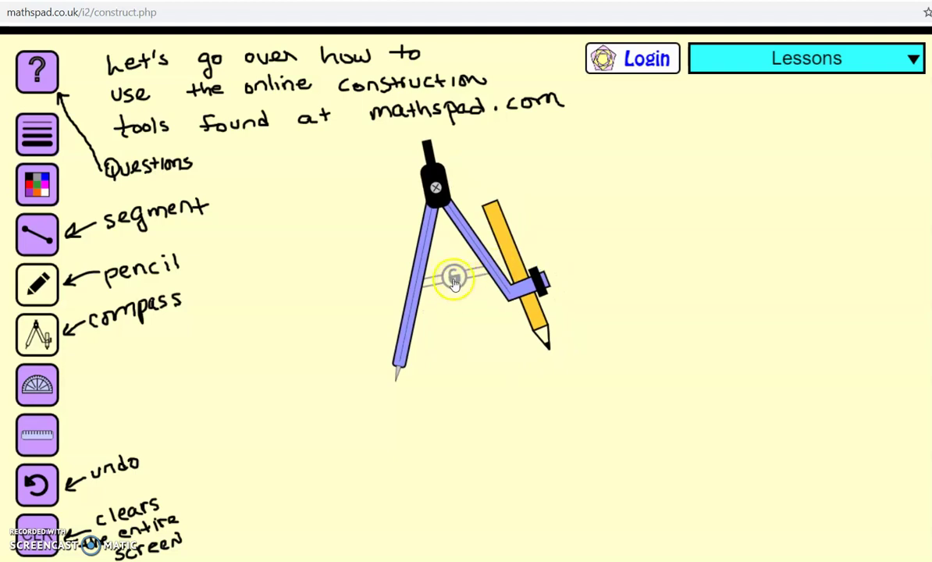
Swing the compasses around the needle to draw a large circle, then move them to its right
{"action": "mouse_move", "coordinate": [466, 357]}
{"action": "left_mouse_down"}
{"action": "mouse_move", "coordinate": [497, 351]}
{"action": "mouse_move", "coordinate": [527, 322]}
{"action": "left_mouse_up"}
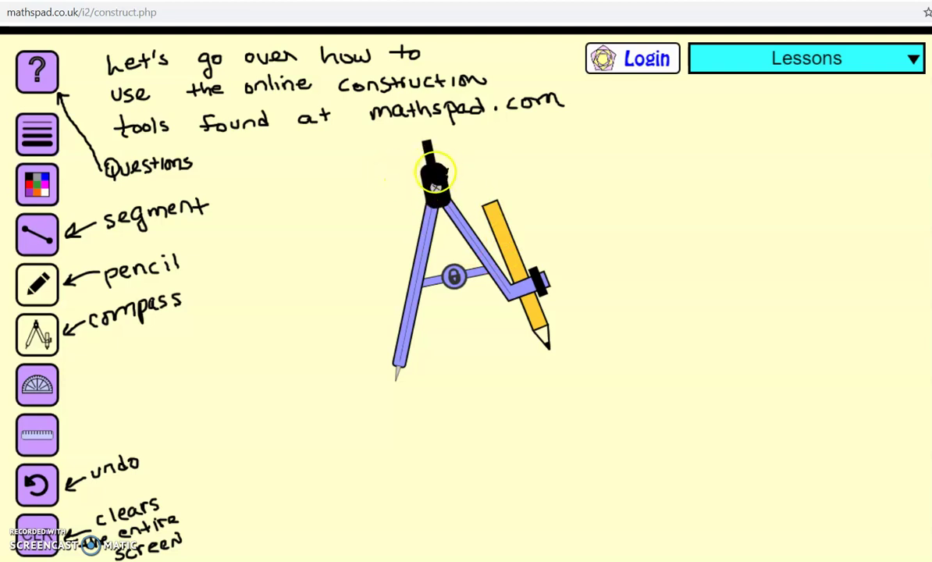
{"action": "mouse_move", "coordinate": [435, 187]}
{"action": "left_mouse_down"}
{"action": "mouse_move", "coordinate": [482, 236]}
{"action": "mouse_move", "coordinate": [493, 286]}
{"action": "mouse_move", "coordinate": [475, 348]}
{"action": "mouse_move", "coordinate": [489, 334]}
{"action": "mouse_move", "coordinate": [502, 235]}
{"action": "mouse_move", "coordinate": [436, 199]}
{"action": "mouse_move", "coordinate": [371, 201]}
{"action": "mouse_move", "coordinate": [344, 215]}
{"action": "mouse_move", "coordinate": [307, 260]}
{"action": "mouse_move", "coordinate": [295, 314]}
{"action": "mouse_move", "coordinate": [307, 374]}
{"action": "mouse_move", "coordinate": [374, 386]}
{"action": "mouse_move", "coordinate": [440, 376]}
{"action": "mouse_move", "coordinate": [408, 382]}
{"action": "mouse_move", "coordinate": [578, 243]}
{"action": "left_mouse_up"}
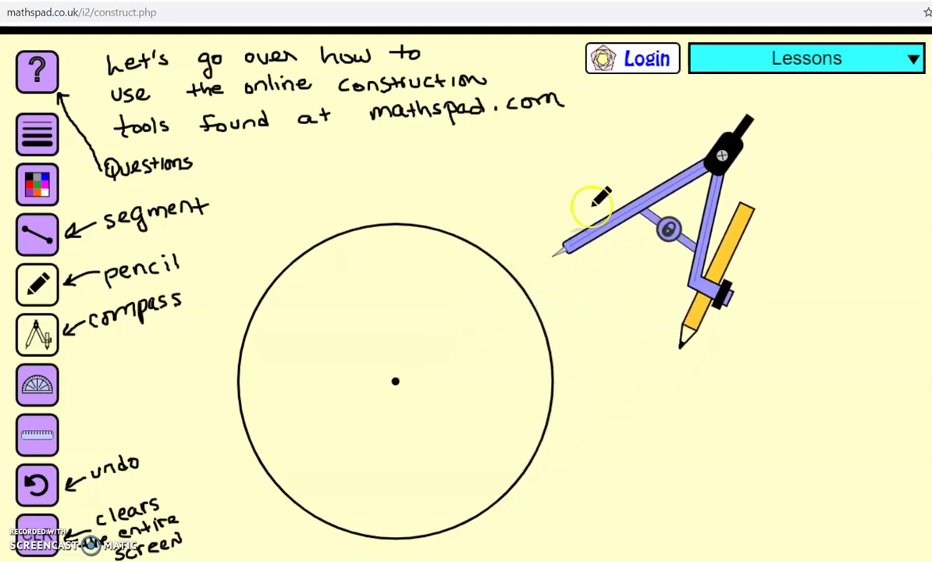
{"action": "left_click", "coordinate": [593, 214]}
{"action": "left_click", "coordinate": [606, 233]}
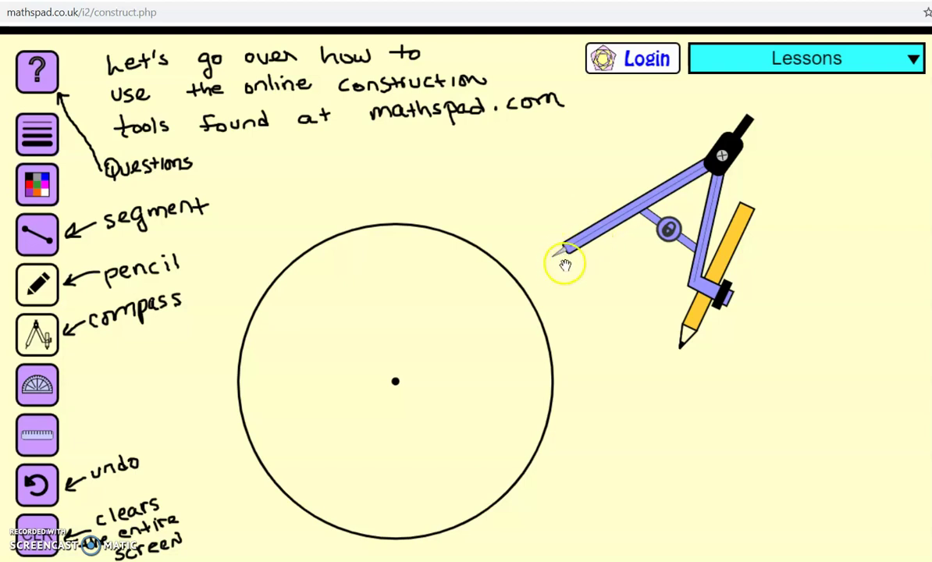
{"action": "mouse_move", "coordinate": [603, 232]}
{"action": "left_mouse_down"}
{"action": "mouse_move", "coordinate": [648, 253]}
{"action": "mouse_move", "coordinate": [665, 249]}
{"action": "mouse_move", "coordinate": [634, 247]}
{"action": "mouse_move", "coordinate": [607, 269]}
{"action": "left_mouse_up"}
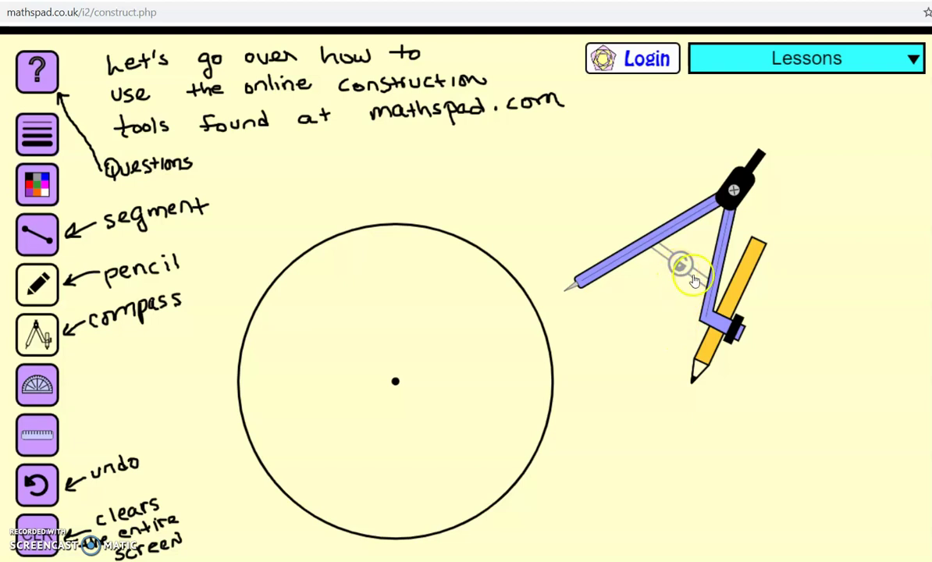
Widen and lock the compass opening, mark a new centre, and draw a smaller overlapping circle
{"action": "mouse_move", "coordinate": [702, 308]}
{"action": "left_mouse_down"}
{"action": "mouse_move", "coordinate": [789, 290]}
{"action": "mouse_move", "coordinate": [791, 277]}
{"action": "mouse_move", "coordinate": [701, 277]}
{"action": "mouse_move", "coordinate": [710, 244]}
{"action": "mouse_move", "coordinate": [651, 247]}
{"action": "left_mouse_up"}
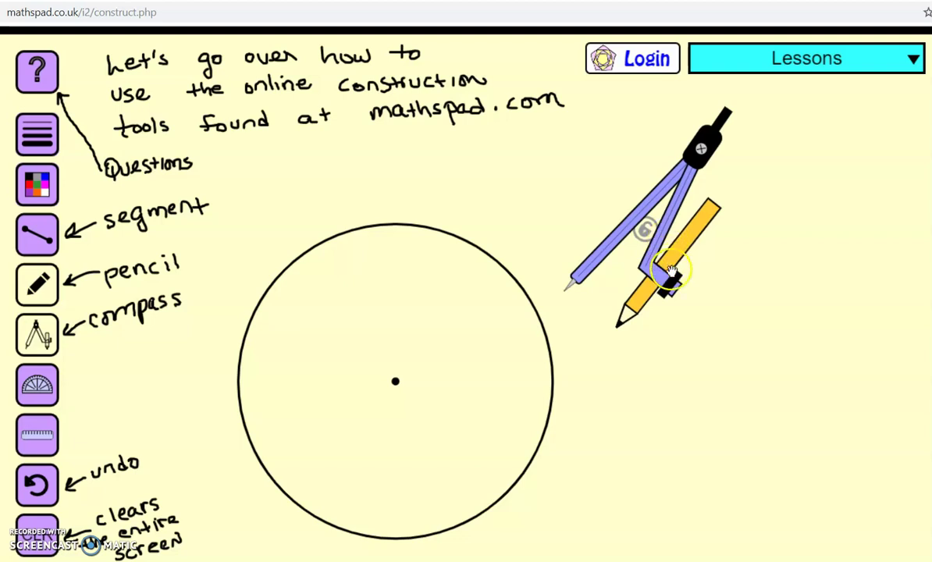
{"action": "left_click", "coordinate": [639, 289]}
{"action": "mouse_move", "coordinate": [698, 139]}
{"action": "left_mouse_down"}
{"action": "mouse_move", "coordinate": [761, 269]}
{"action": "mouse_move", "coordinate": [733, 186]}
{"action": "mouse_move", "coordinate": [461, 122]}
{"action": "left_mouse_up"}
{"action": "mouse_move", "coordinate": [524, 236]}
{"action": "left_mouse_down"}
{"action": "mouse_move", "coordinate": [524, 322]}
{"action": "mouse_move", "coordinate": [545, 338]}
{"action": "mouse_move", "coordinate": [620, 289]}
{"action": "left_mouse_up"}
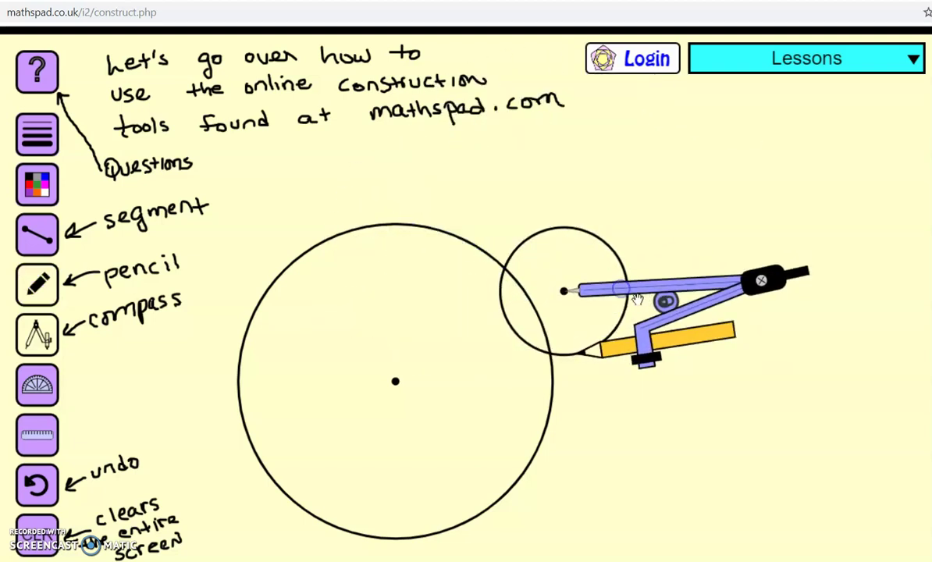